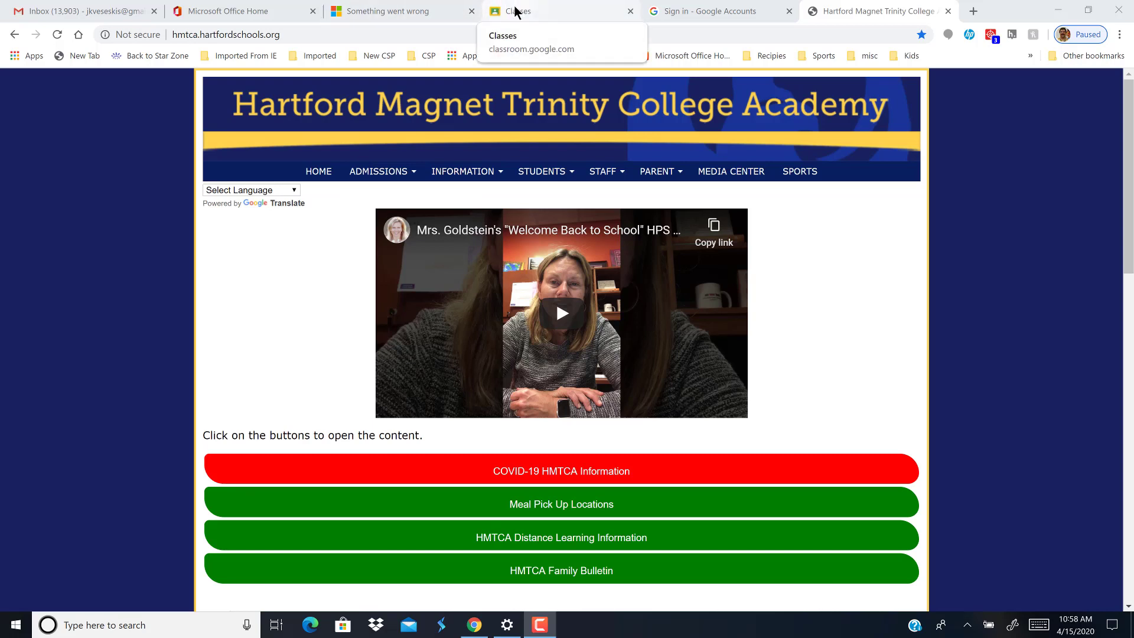
Switch from the school website to the already open Google Classroom Classes tab
{"action": "left_click", "coordinate": [514, 12]}
Search Google for 'googleclassroom' and open the Google Classroom result's account chooser
{"action": "left_click", "coordinate": [323, 38]}
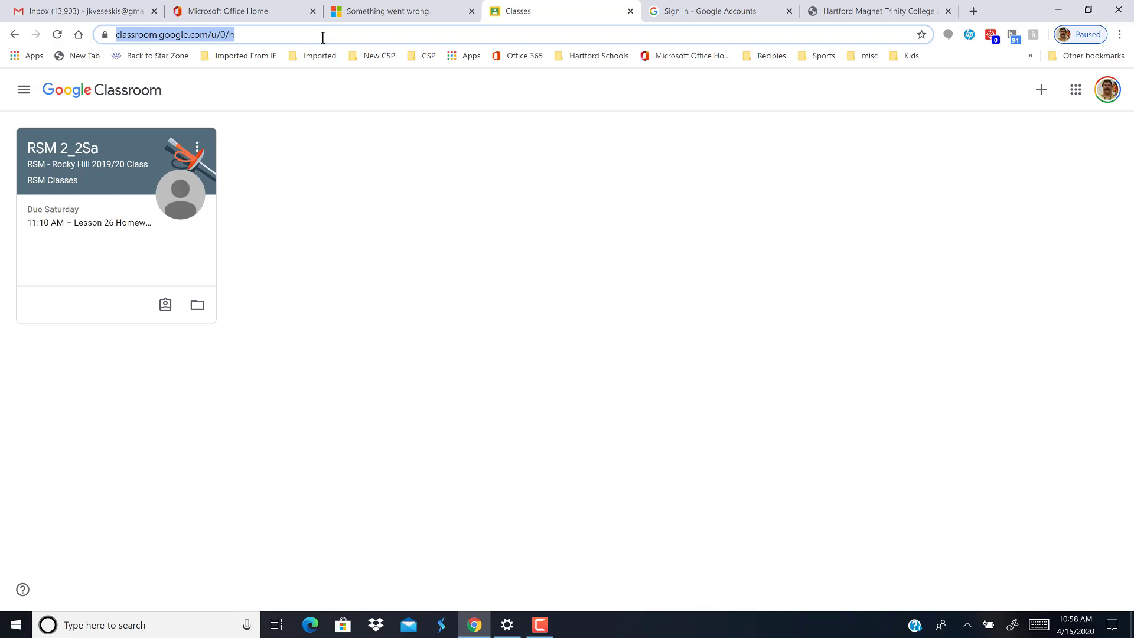
{"action": "type", "text": "googlec"}
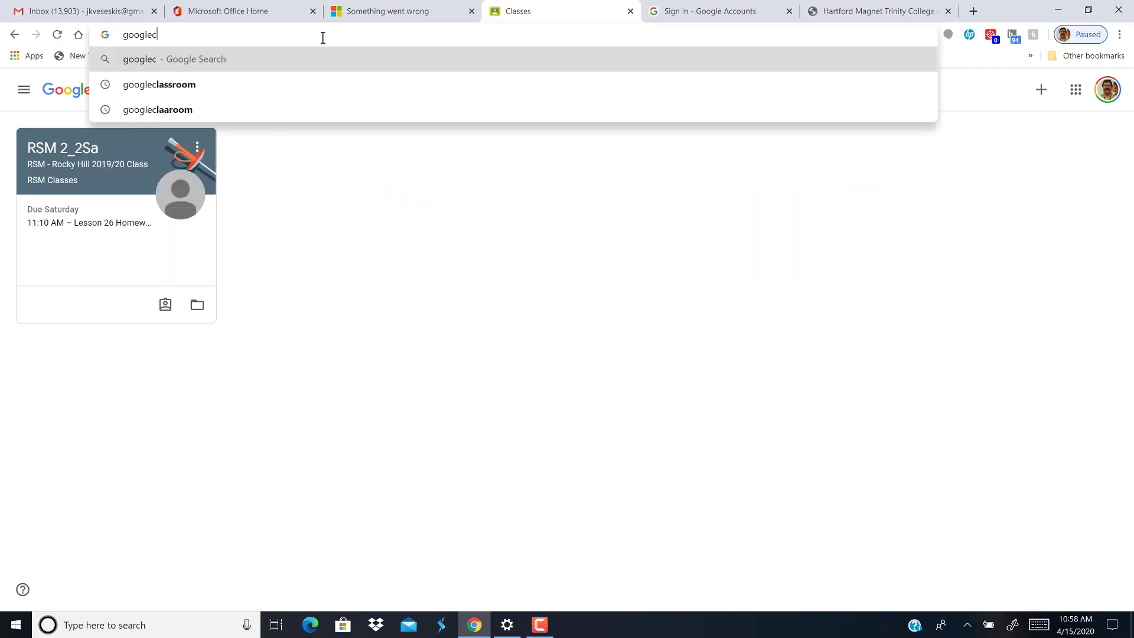
{"action": "type", "text": "lassroom"}
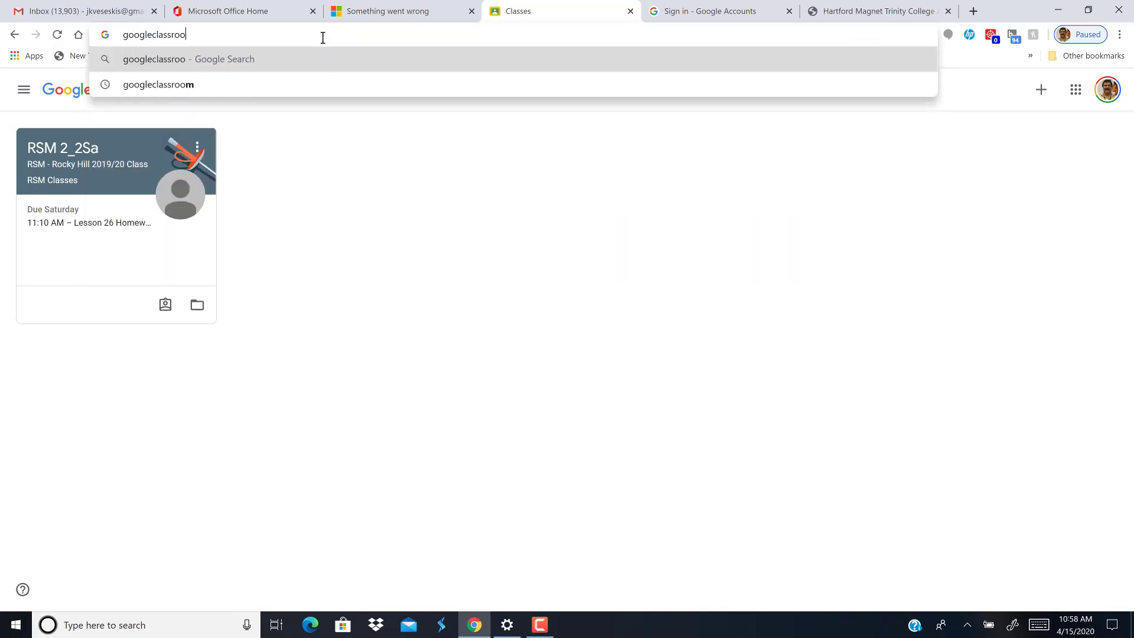
{"action": "key", "text": "Return"}
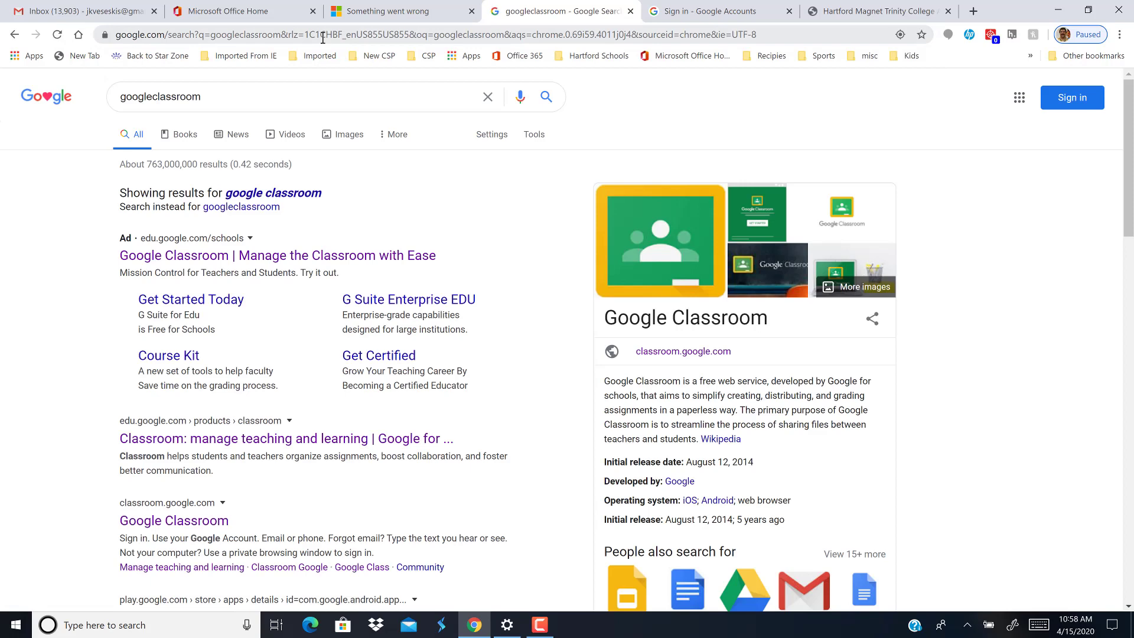
{"action": "left_click", "coordinate": [138, 521]}
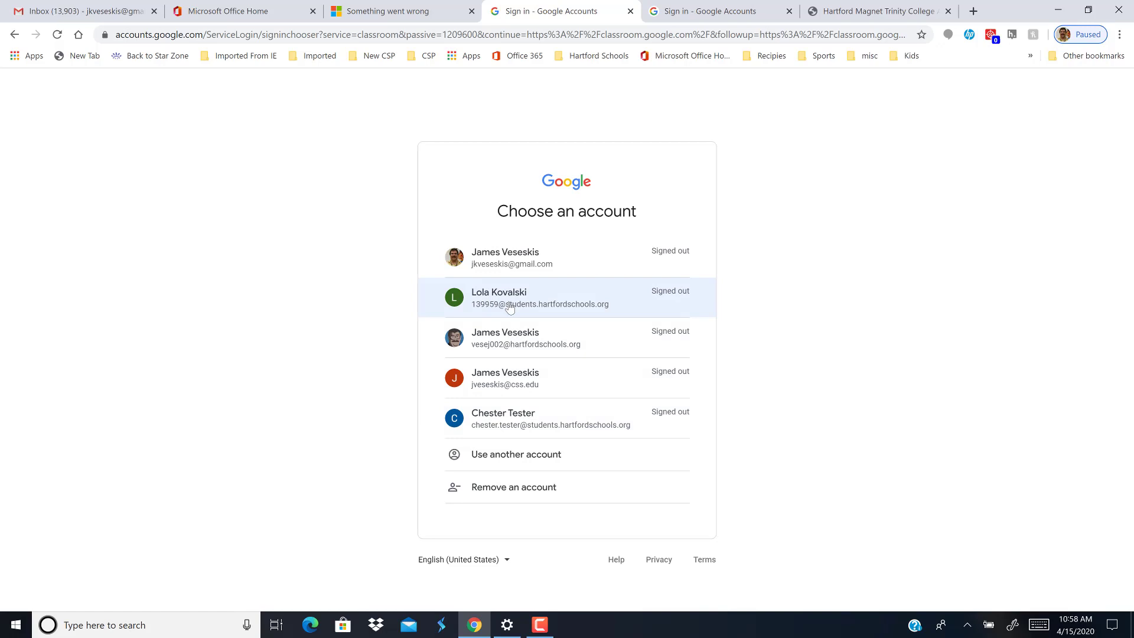
Sign in with the student test account using its pasted password
{"action": "left_click", "coordinate": [501, 428]}
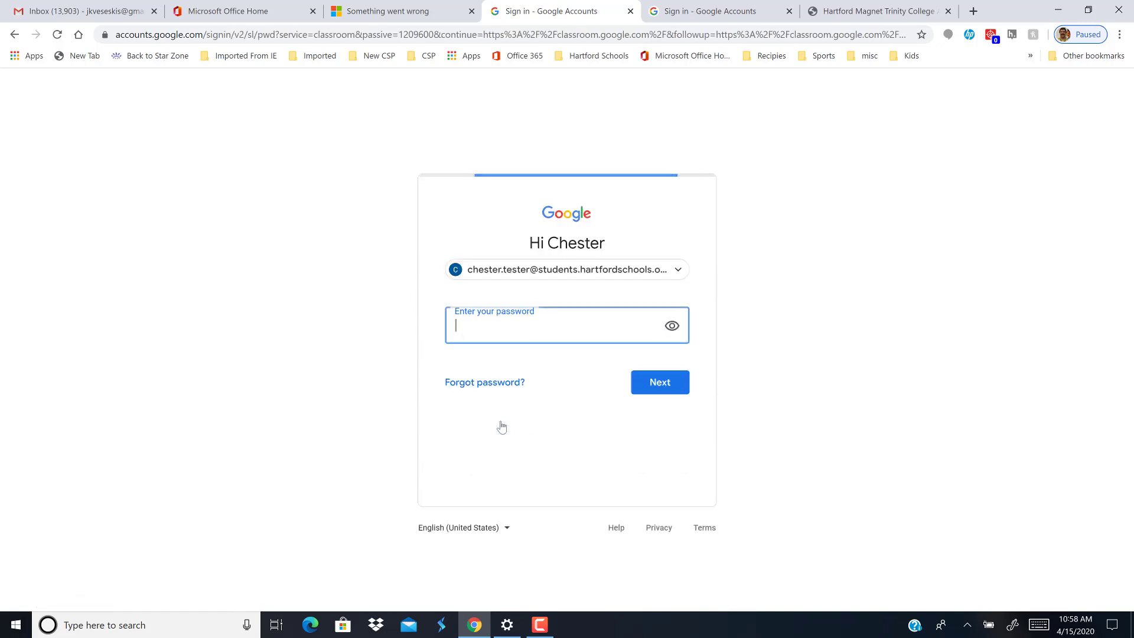
{"action": "key", "text": "ctrl+v"}
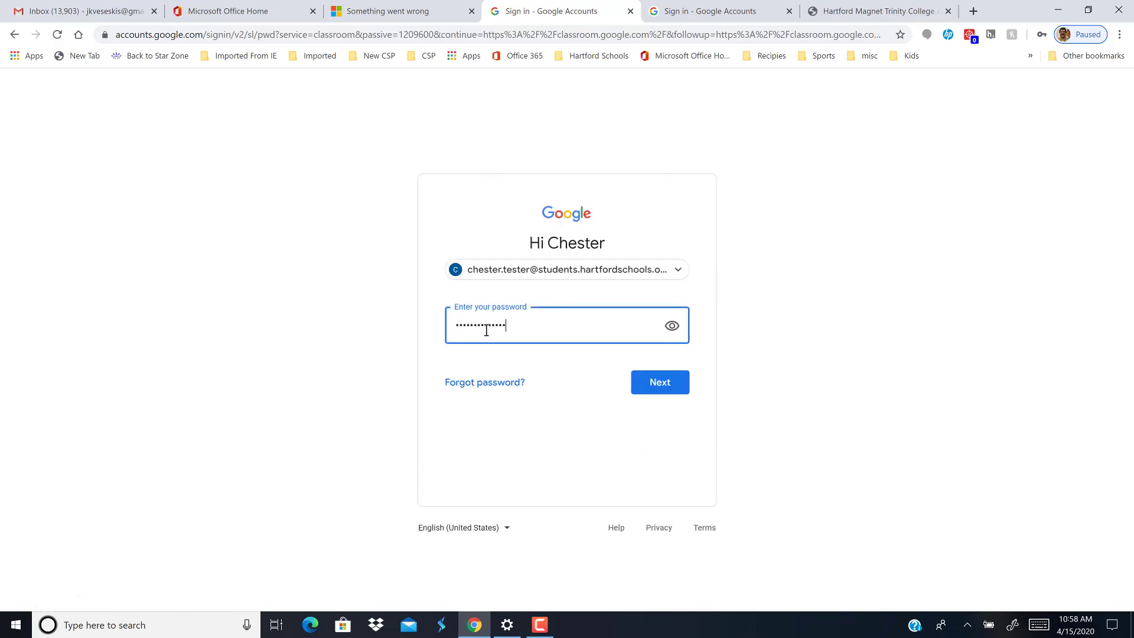
{"action": "left_click", "coordinate": [658, 385]}
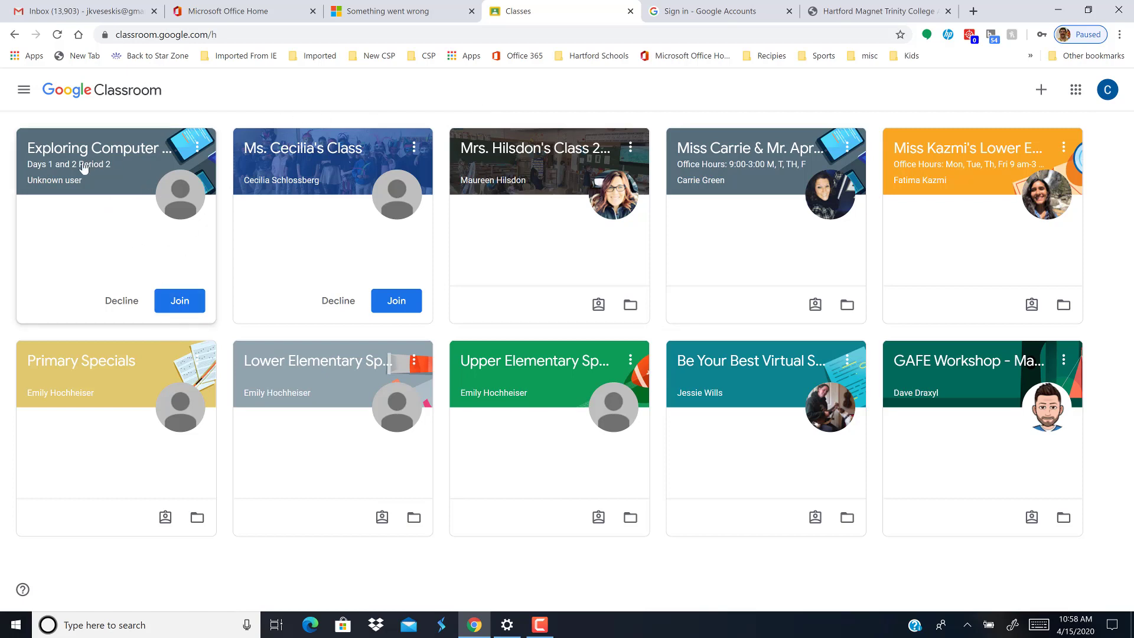
Join the Exploring Computer Science HMTCA class, then go back to the Classes overview
{"action": "left_click", "coordinate": [169, 312]}
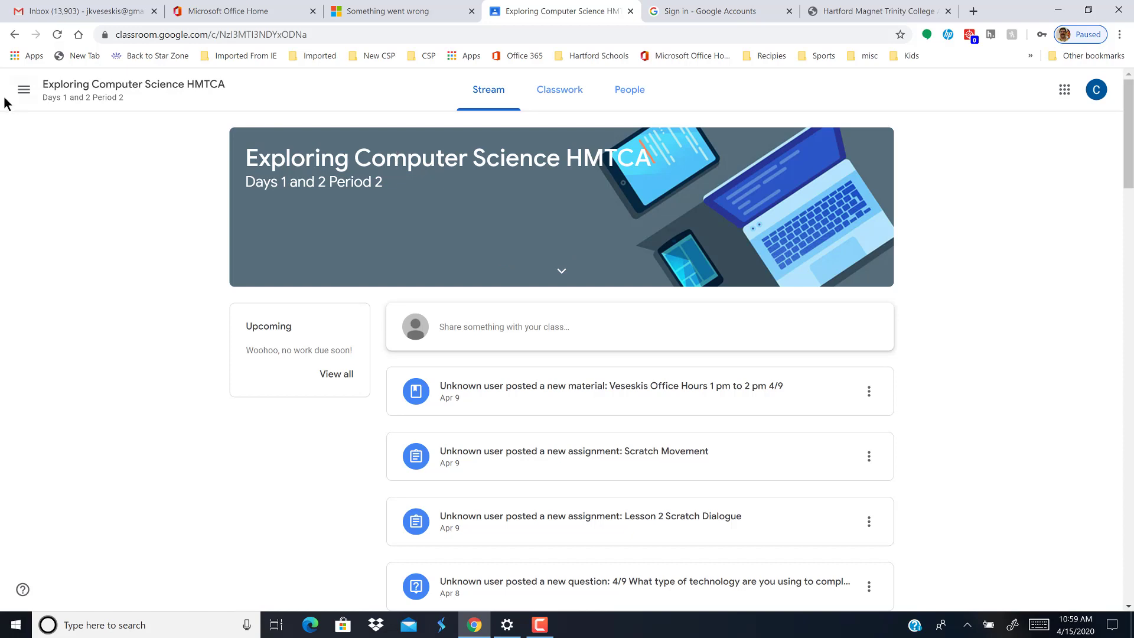
{"action": "left_click", "coordinate": [22, 91]}
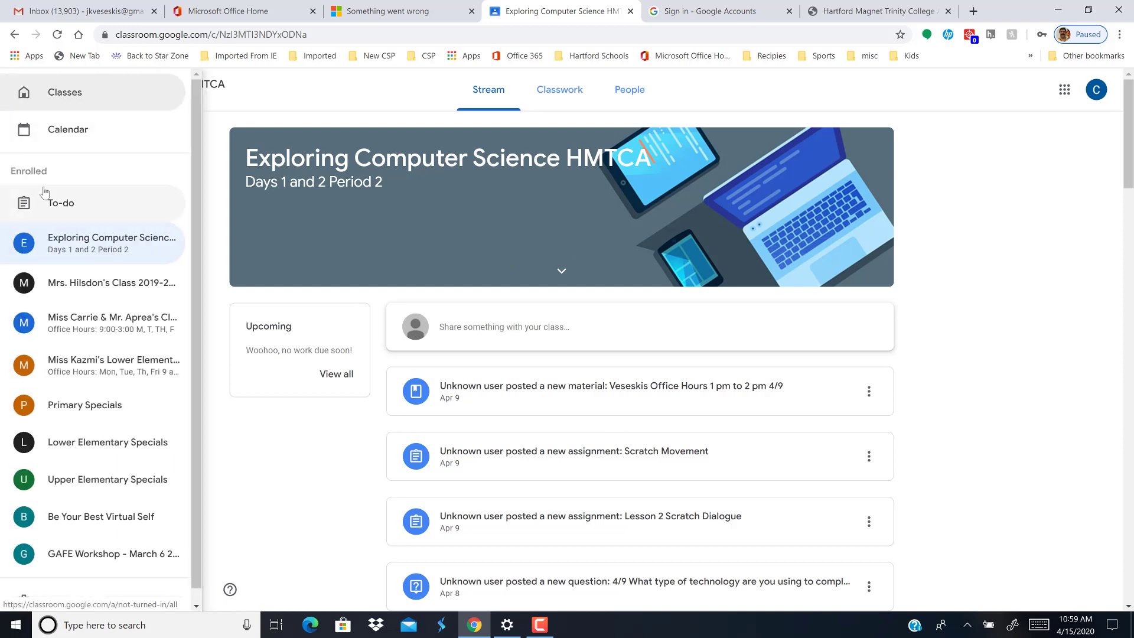
{"action": "left_click", "coordinate": [58, 101]}
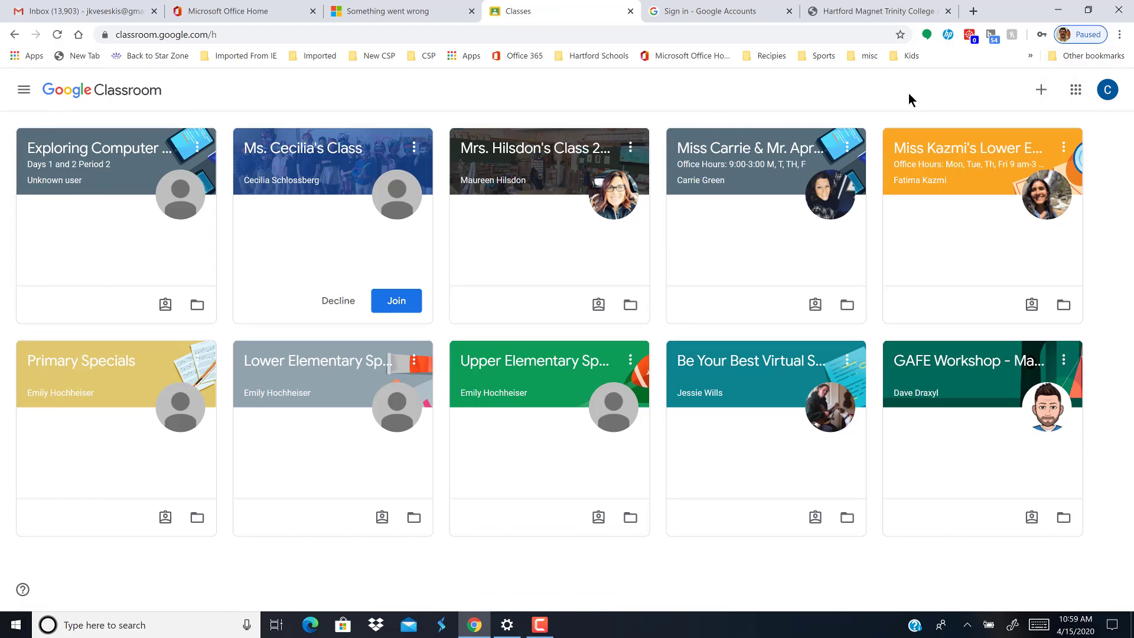
Open the HMTCA Google Class Codes High School & Middle School PDF from Distance Learning Information
{"action": "left_click", "coordinate": [839, 13]}
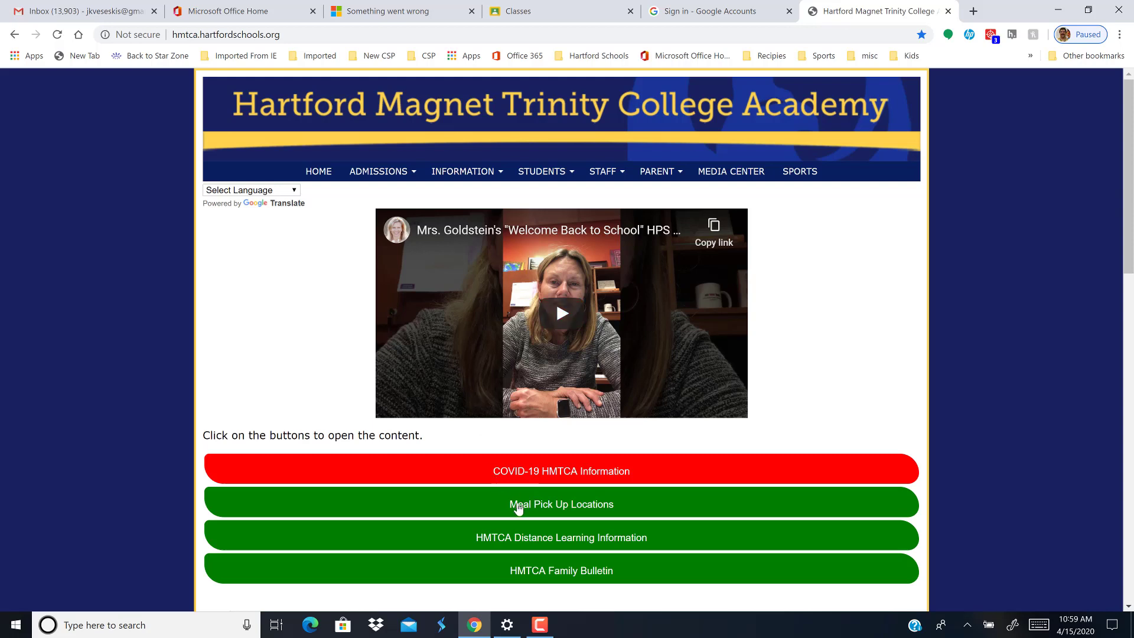
{"action": "left_click", "coordinate": [523, 550]}
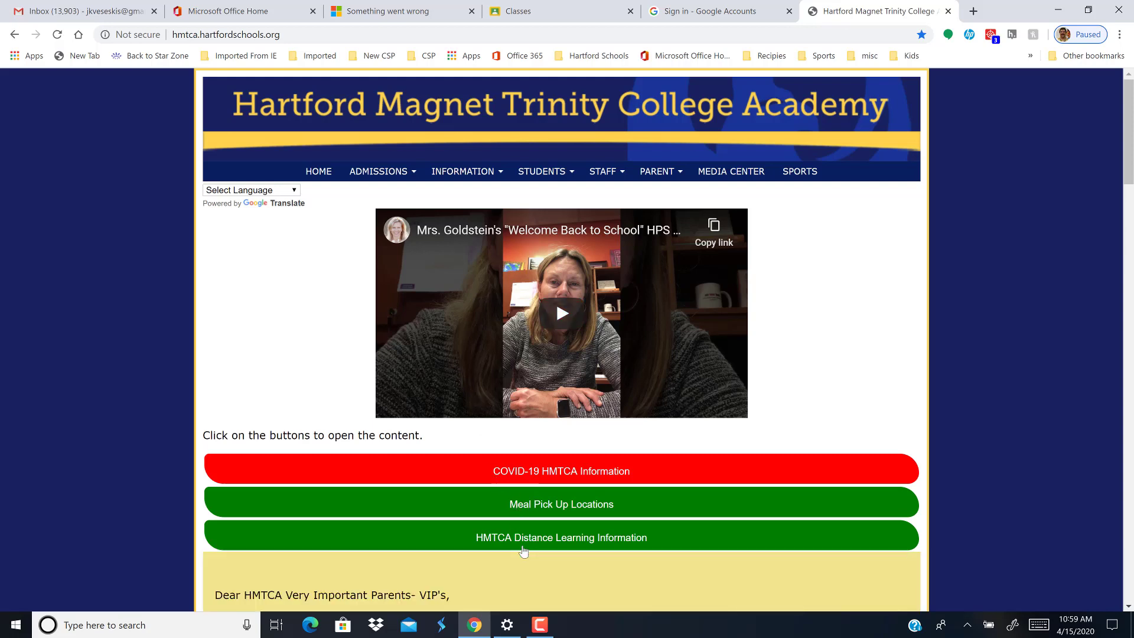
{"action": "left_click_drag", "start_coordinate": [1128, 169], "coordinate": [1119, 334]}
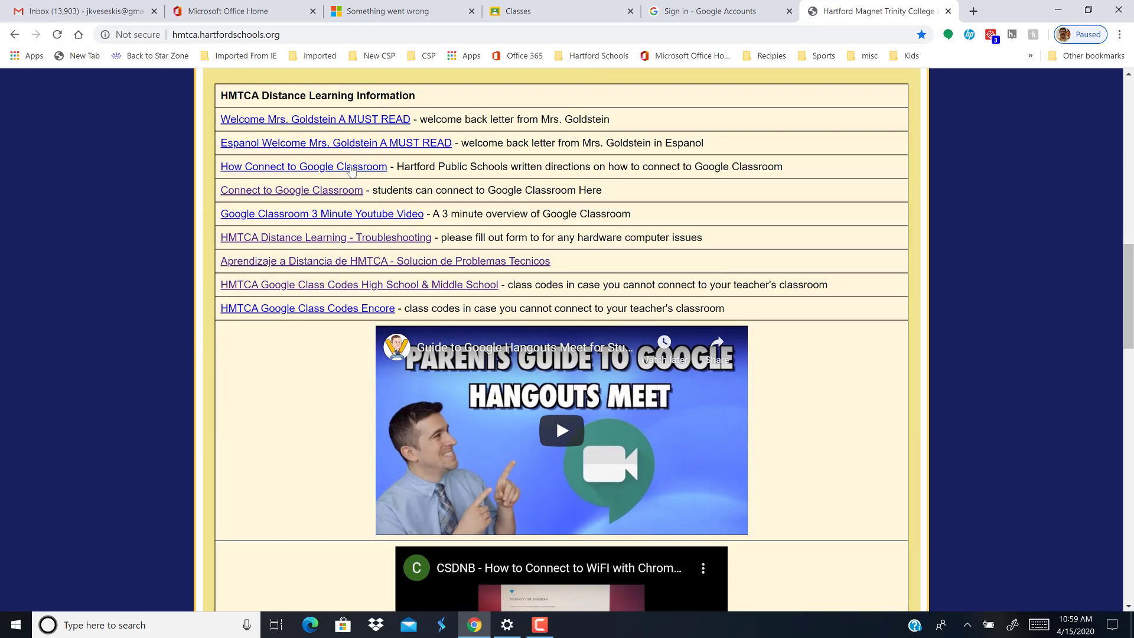
{"action": "left_click", "coordinate": [314, 305]}
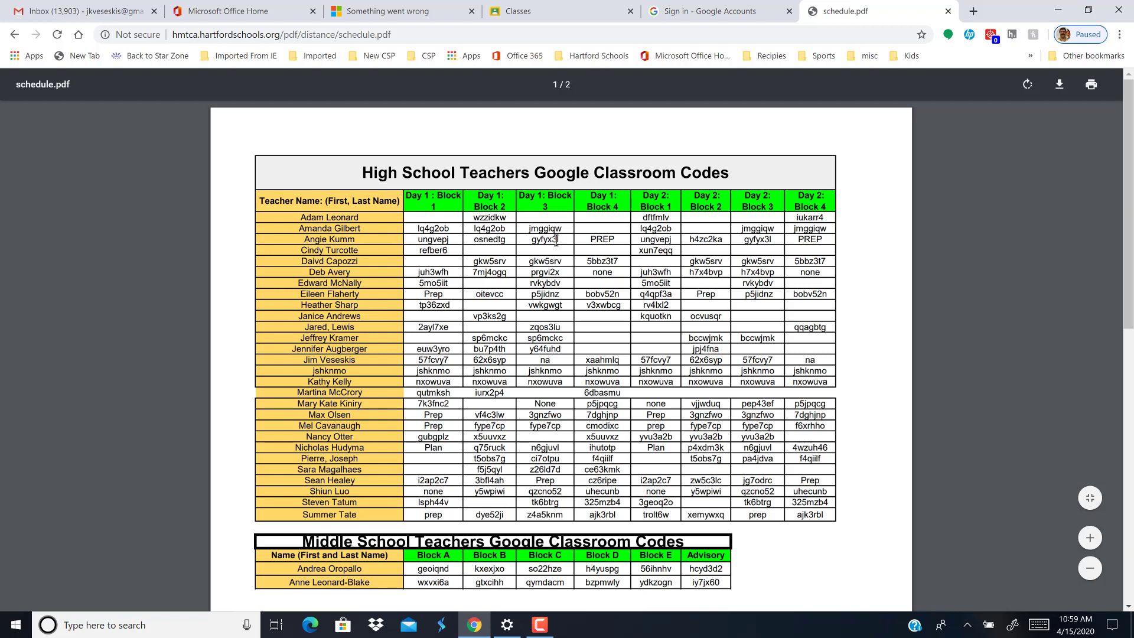
{"action": "left_click_drag", "start_coordinate": [562, 240], "coordinate": [529, 242]}
{"action": "left_click", "coordinate": [612, 9]}
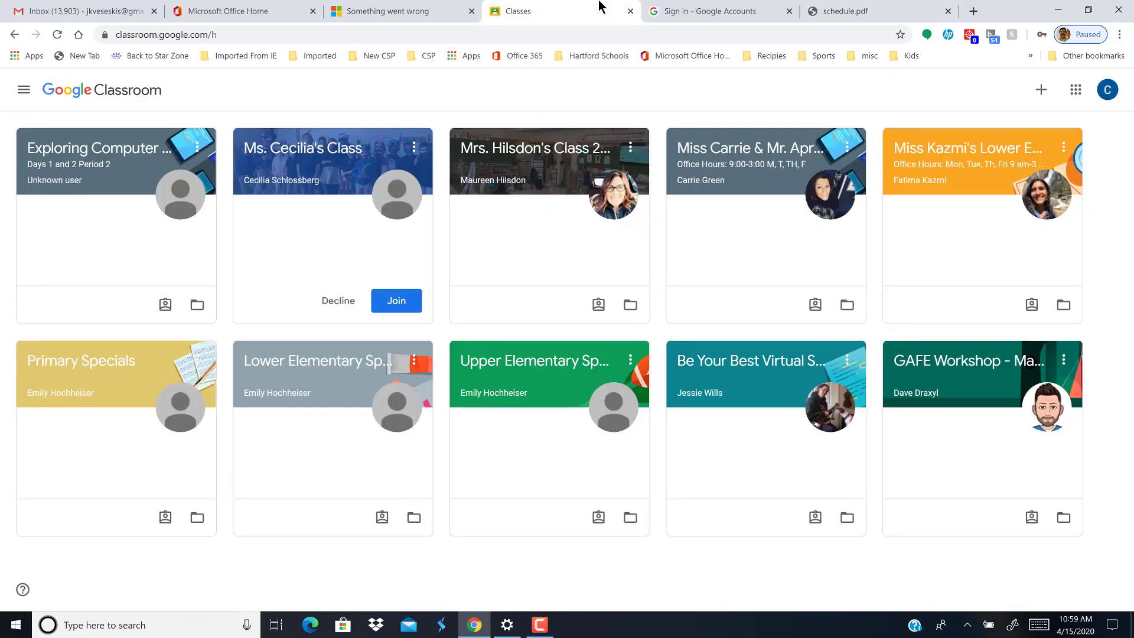
{"action": "left_click", "coordinate": [1040, 92]}
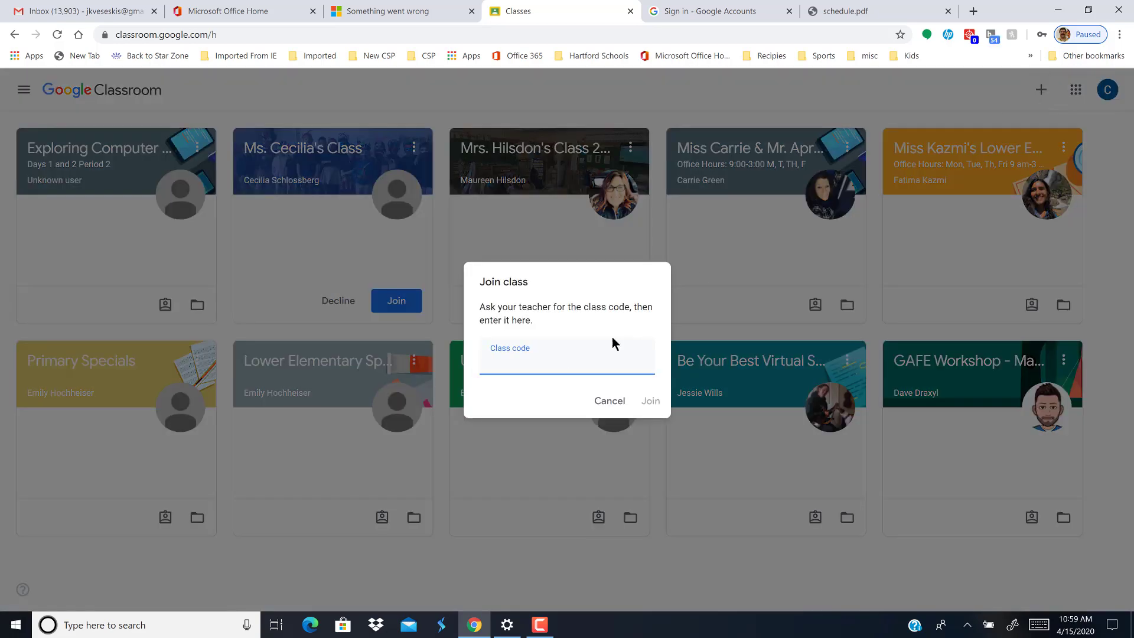
{"action": "left_click", "coordinate": [650, 403]}
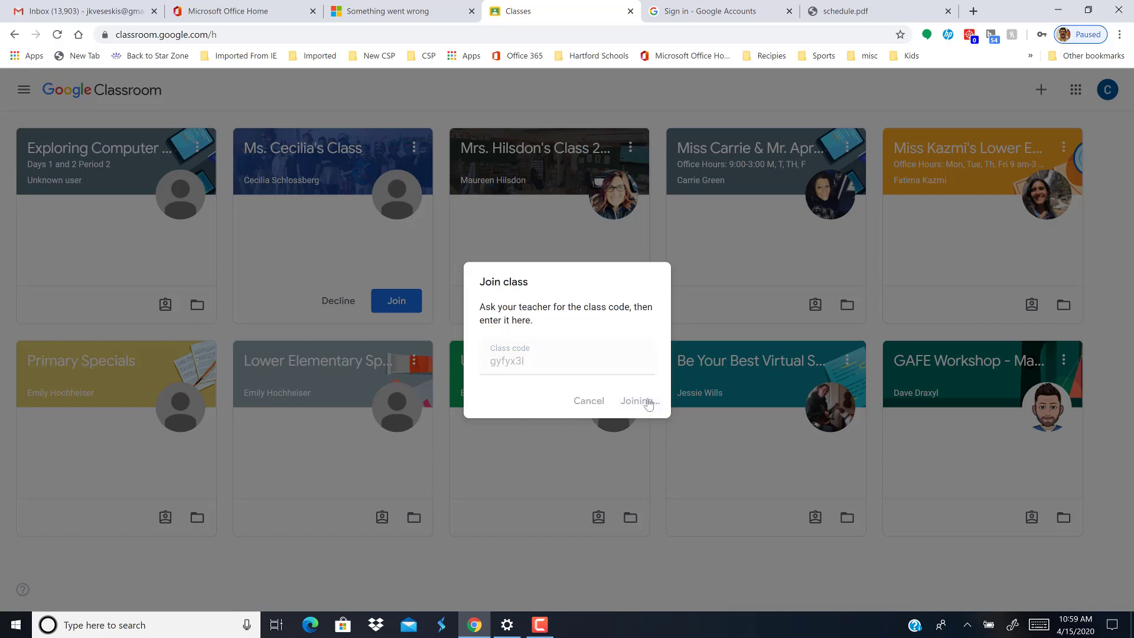